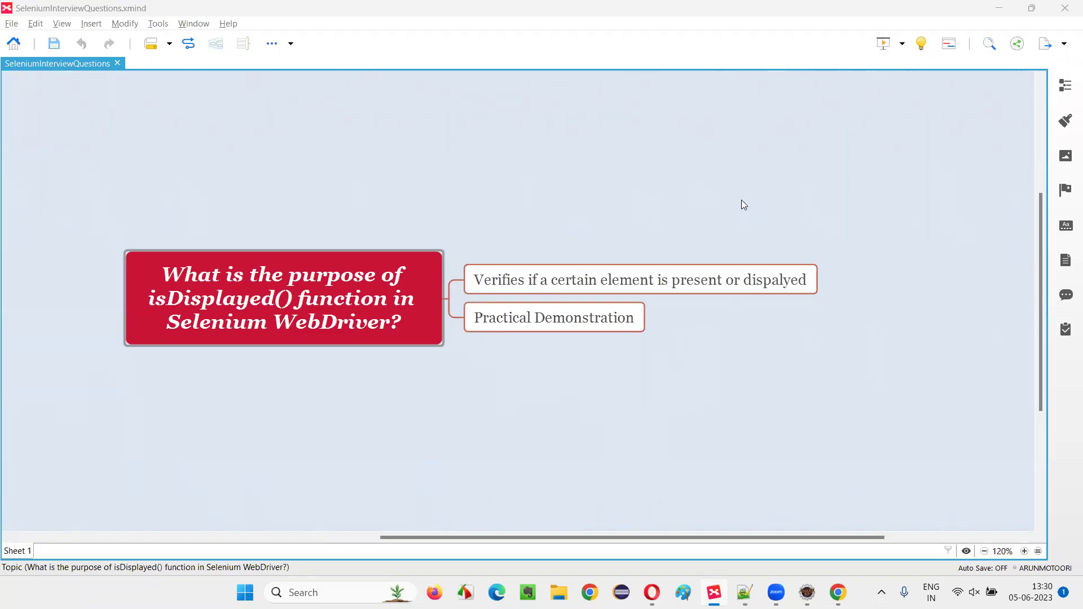
# - Pick the mind-map topic on verifying element presence and switch to Demo.java in Eclipse
pyautogui.click(302, 314)
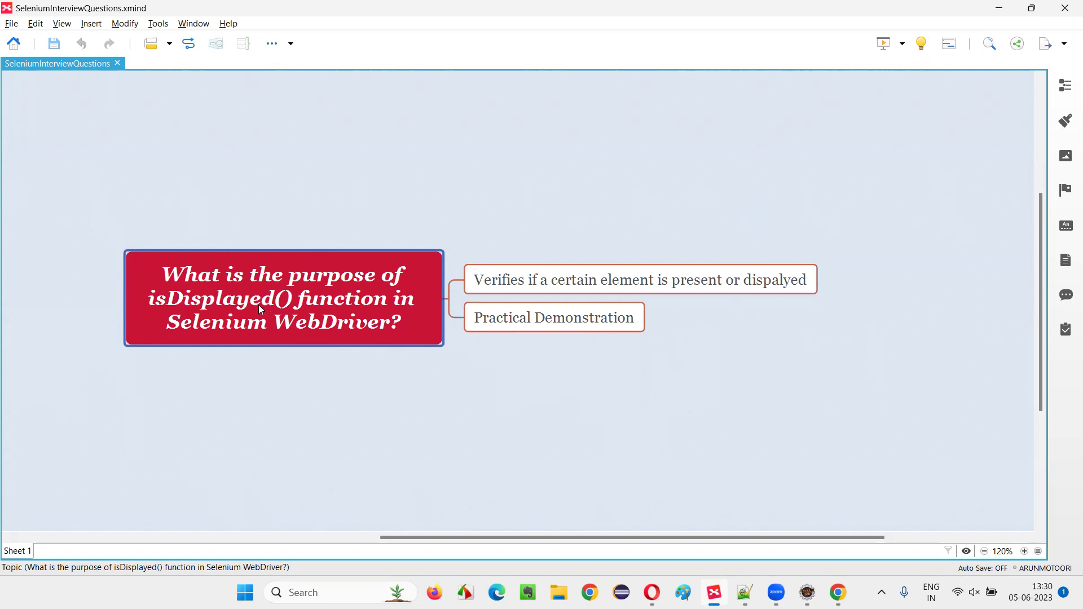
pyautogui.click(599, 284)
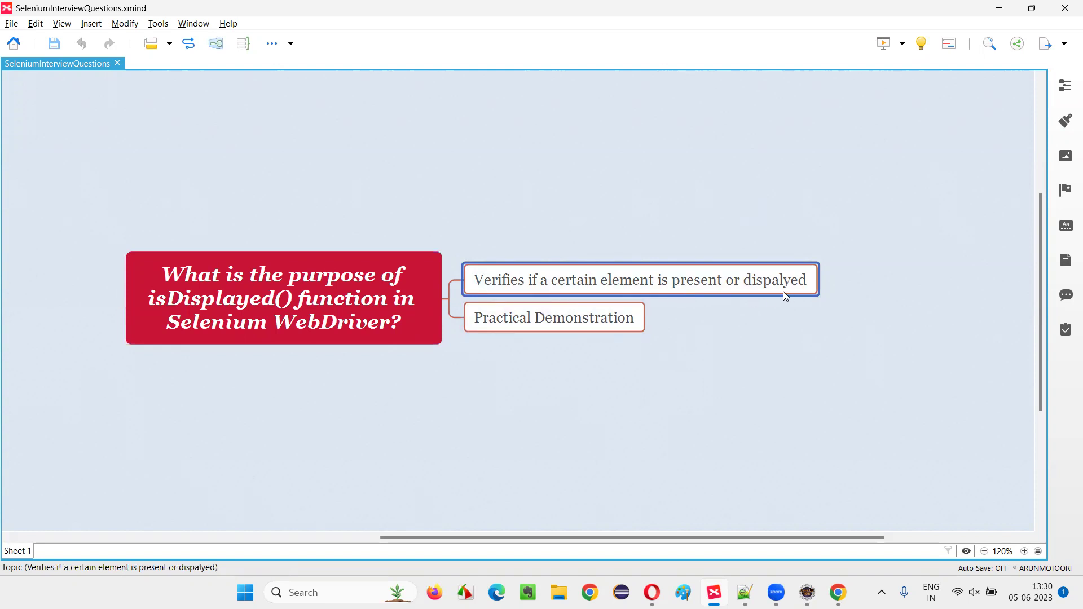
pyautogui.click(806, 592)
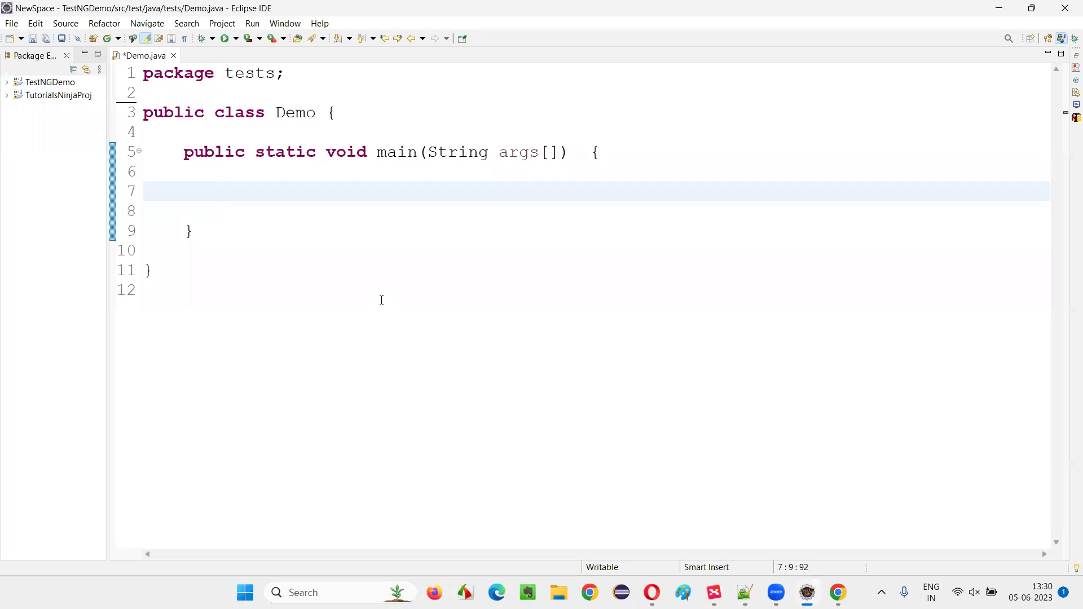
pyautogui.write('WebDriv')
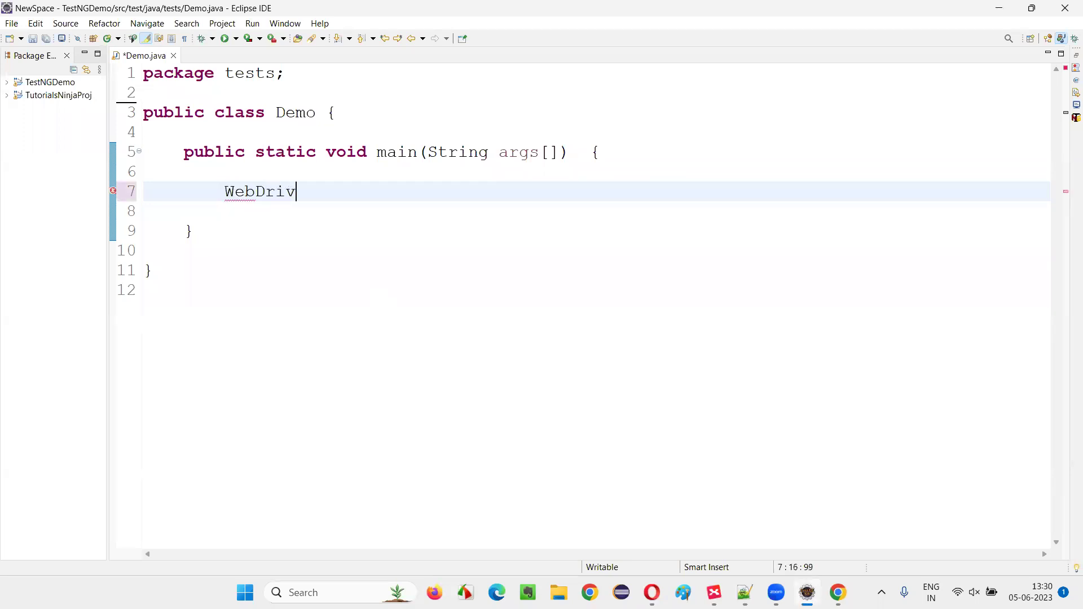
pyautogui.write('er driver = new ')
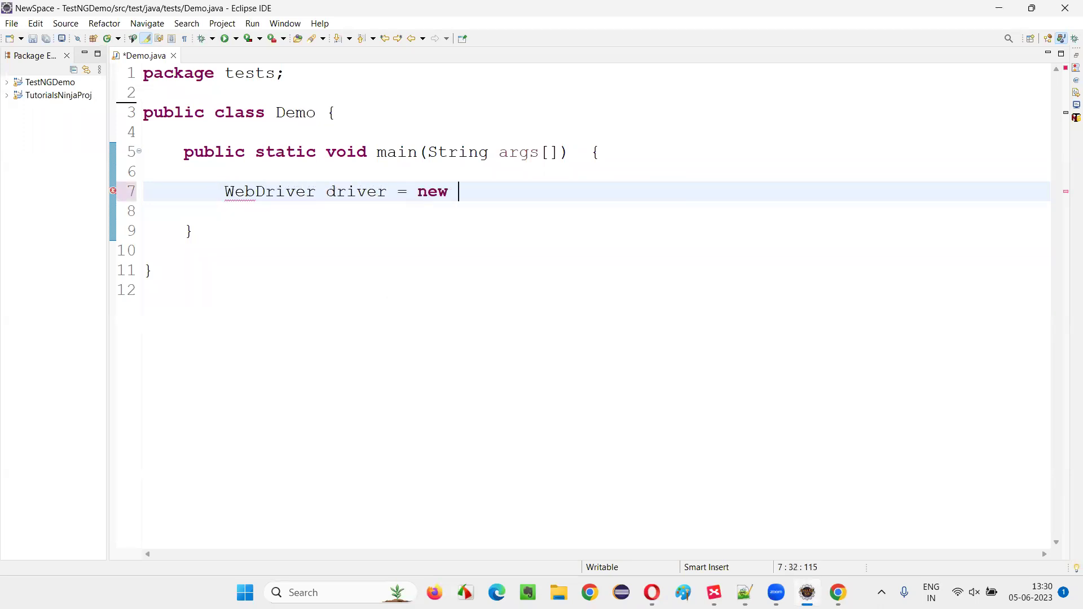
pyautogui.write('ChROMEd')
# - Finish the WebDriver driver = new ChromeDriver() line and import WebDriver and ChromeDriver
pyautogui.press('BackSpace')
pyautogui.press('BackSpace')
pyautogui.press('BackSpace')
pyautogui.press('BackSpace')
pyautogui.press('BackSpace')
pyautogui.write('romeDriver()')
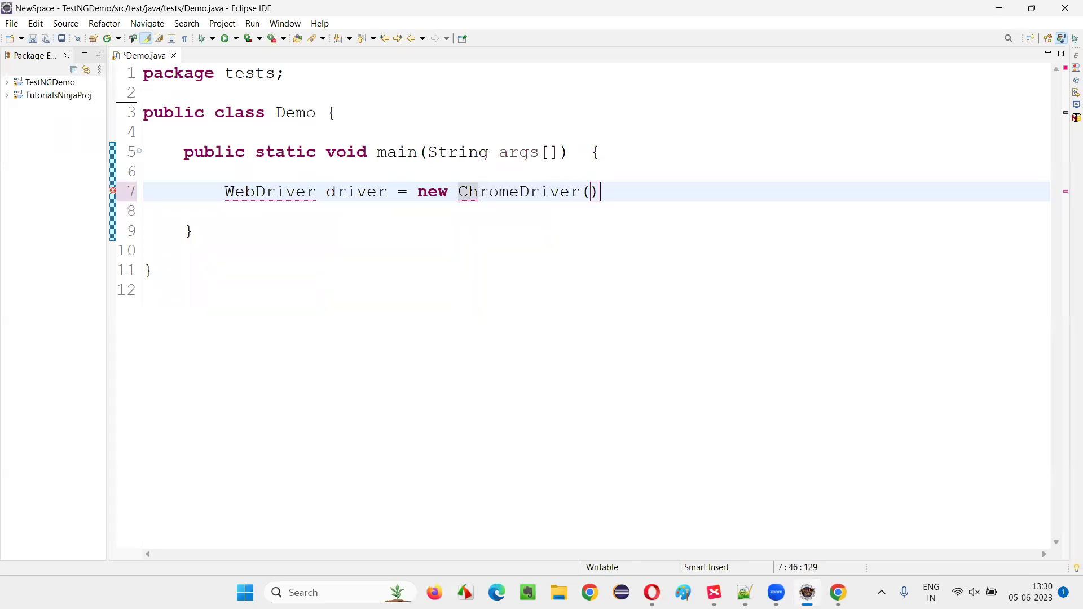
pyautogui.write(';')
pyautogui.click(507, 406)
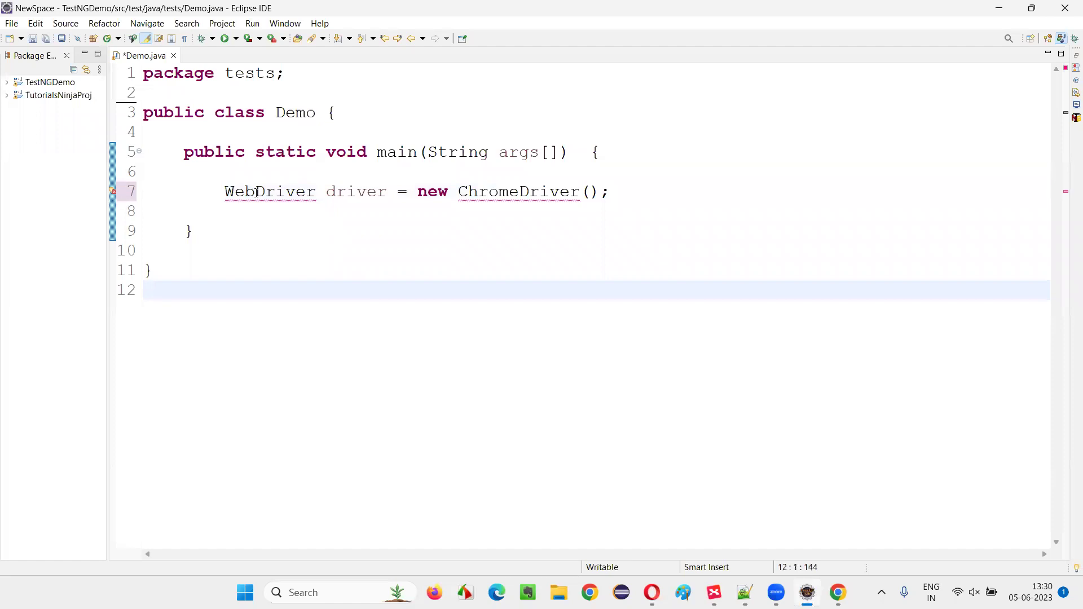
pyautogui.moveTo(269, 191)
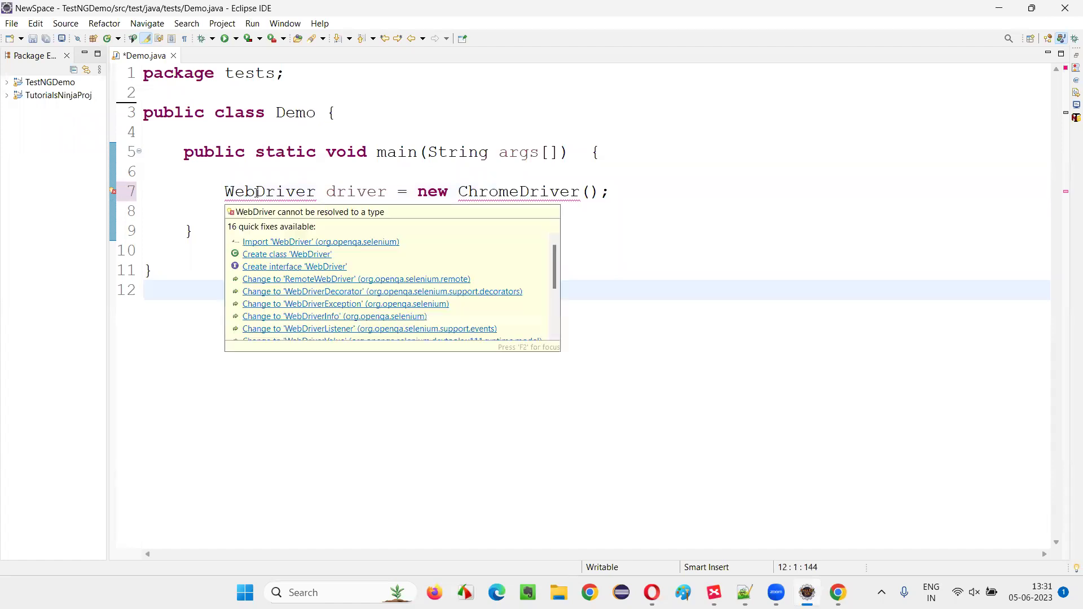
pyautogui.click(365, 246)
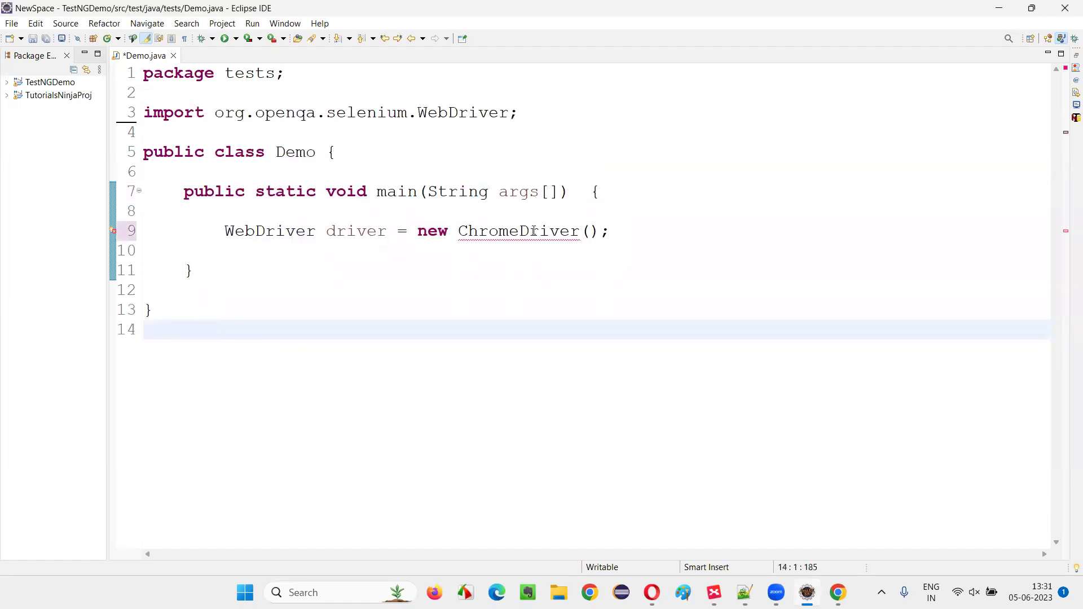
pyautogui.moveTo(518, 231)
pyautogui.click(539, 284)
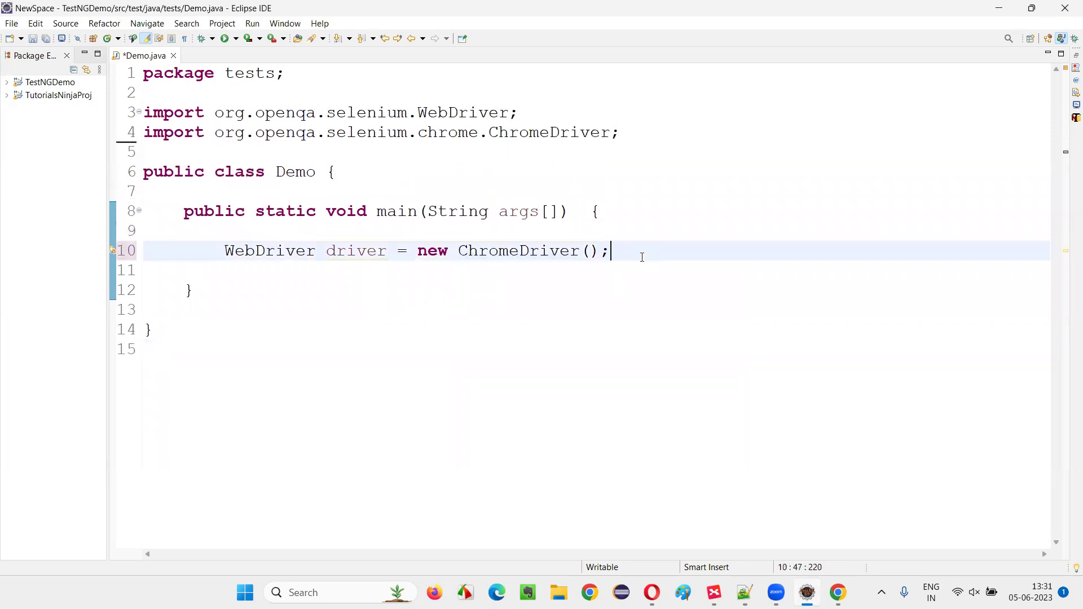
# - Add driver.manage().window().maximize() and begin a driver.get() call via content assist
pyautogui.press('Return')
pyautogui.write('driver.ma')
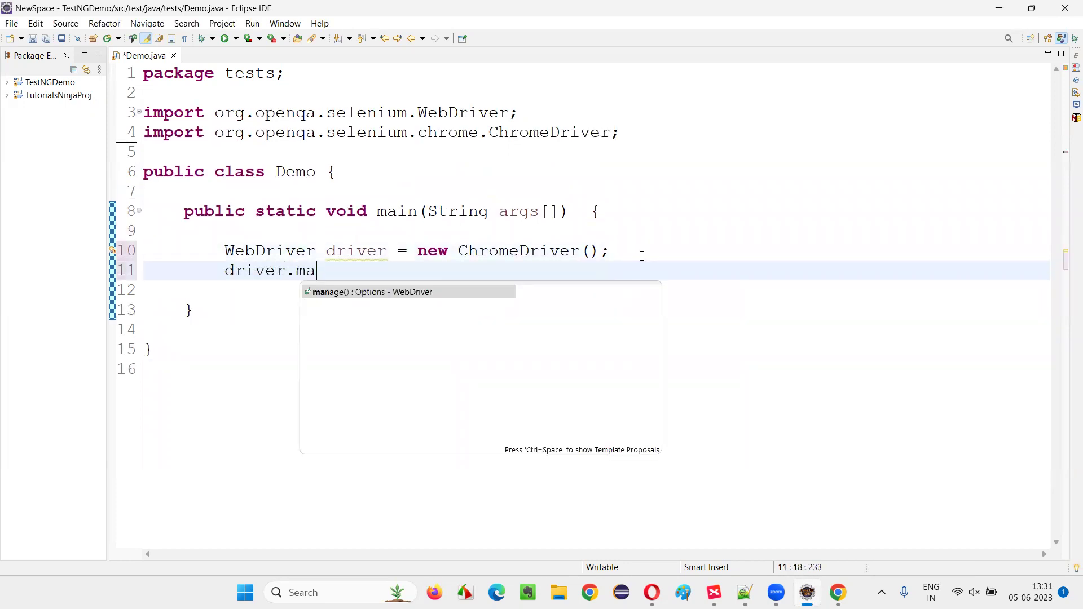
pyautogui.press('Return')
pyautogui.write('.win')
pyautogui.press('Return')
pyautogui.write('.max')
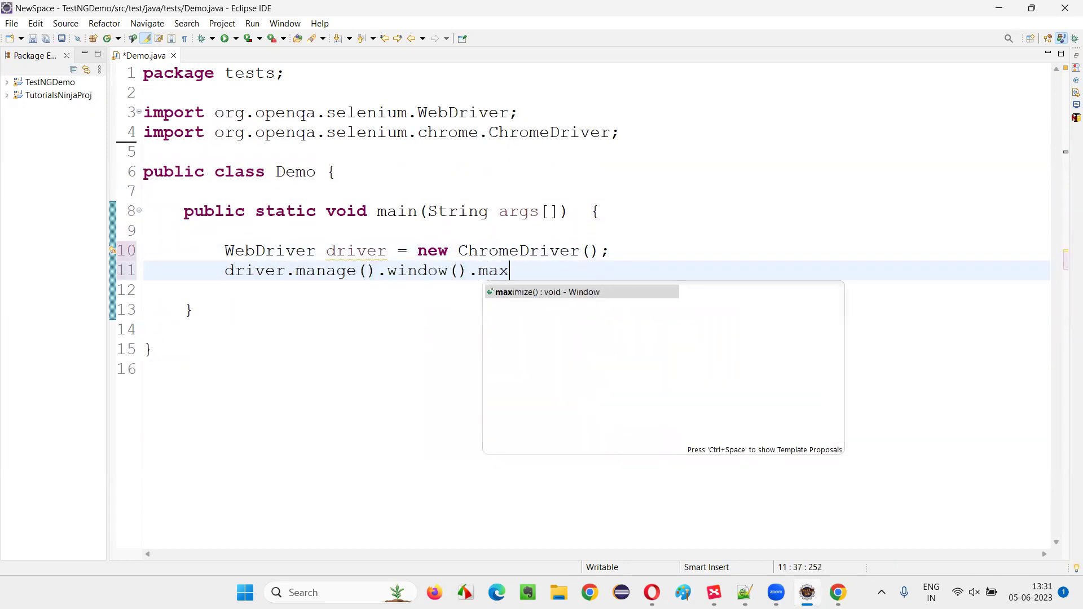
pyautogui.press('Return')
pyautogui.press('Return')
pyautogui.write('driver.g')
pyautogui.press('Return')
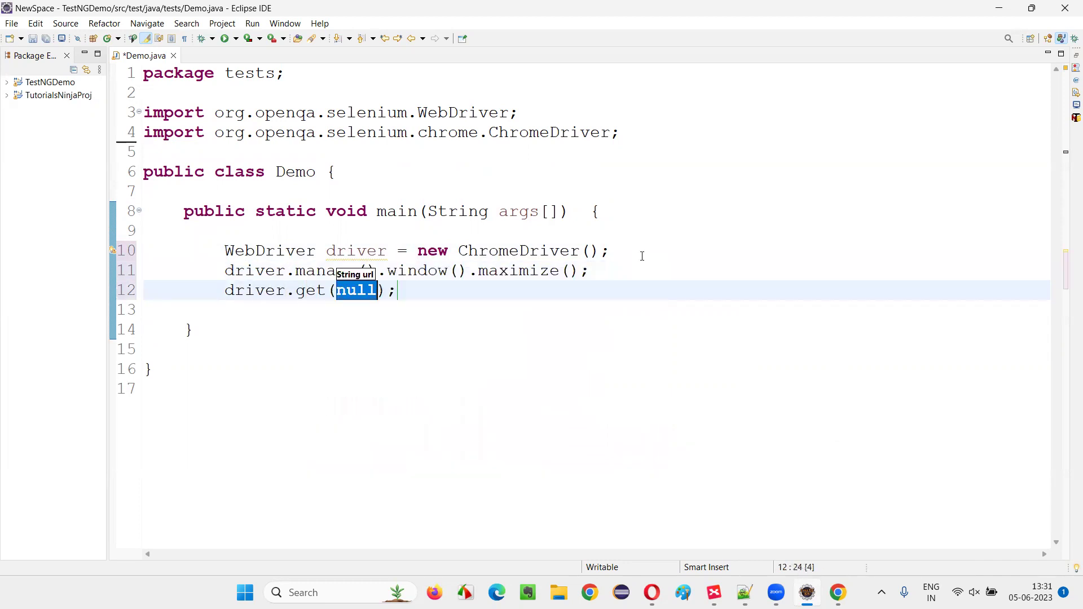
pyautogui.write('"')
# - Copy the omayo.blogspot.com address from Chrome into driver.get() and return to the omayo page
pyautogui.hotkey('alt', 'Tab')
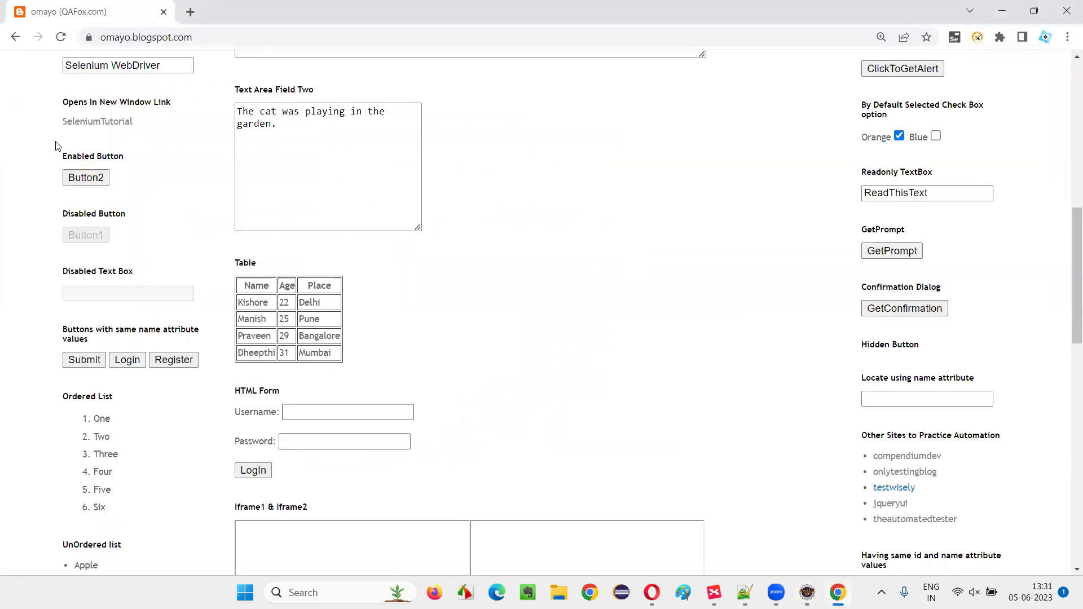
pyautogui.hotkey('ctrl', 'l')
pyautogui.hotkey('alt', 'Tab')
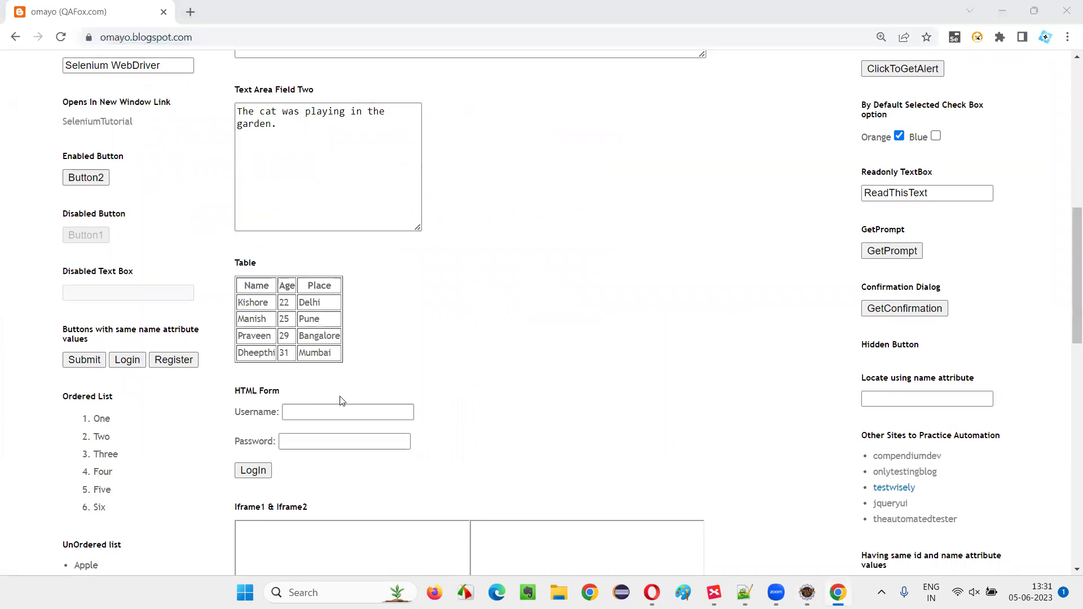
pyautogui.write('https://omayo.blogspot.com/')
pyautogui.press('End')
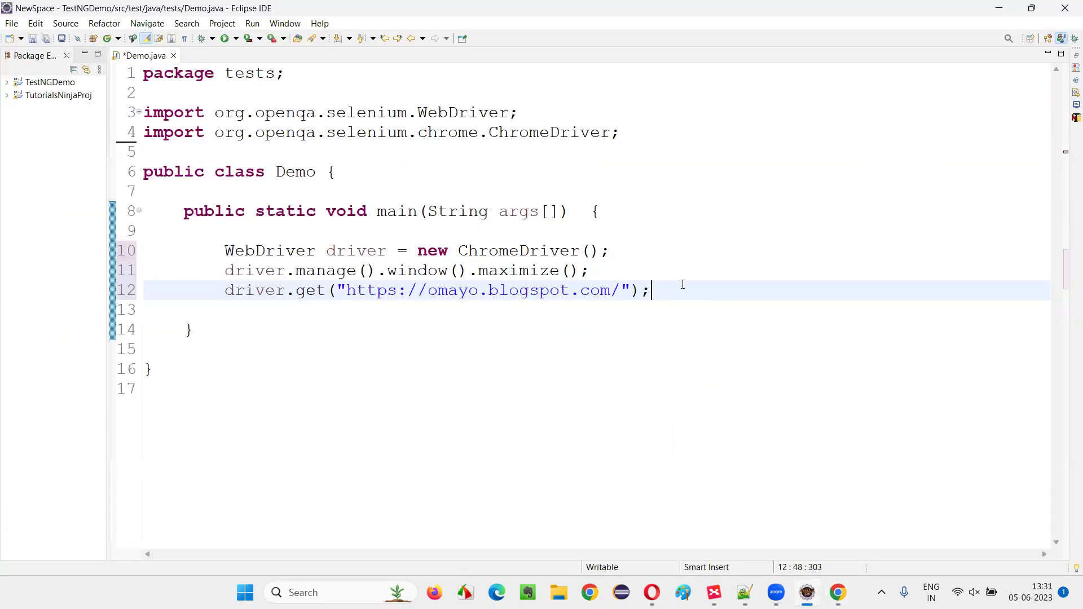
pyautogui.press('Return')
pyautogui.press('Return')
pyautogui.hotkey('alt', 'Tab')
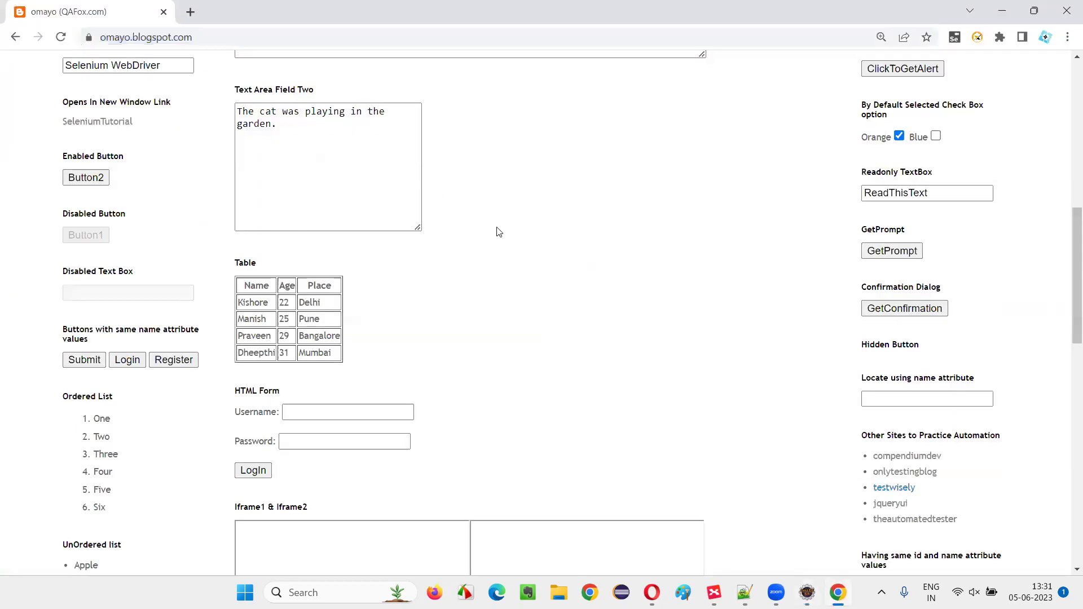
pyautogui.scroll(3, 550, 237)
pyautogui.scroll(-1, 761, 244)
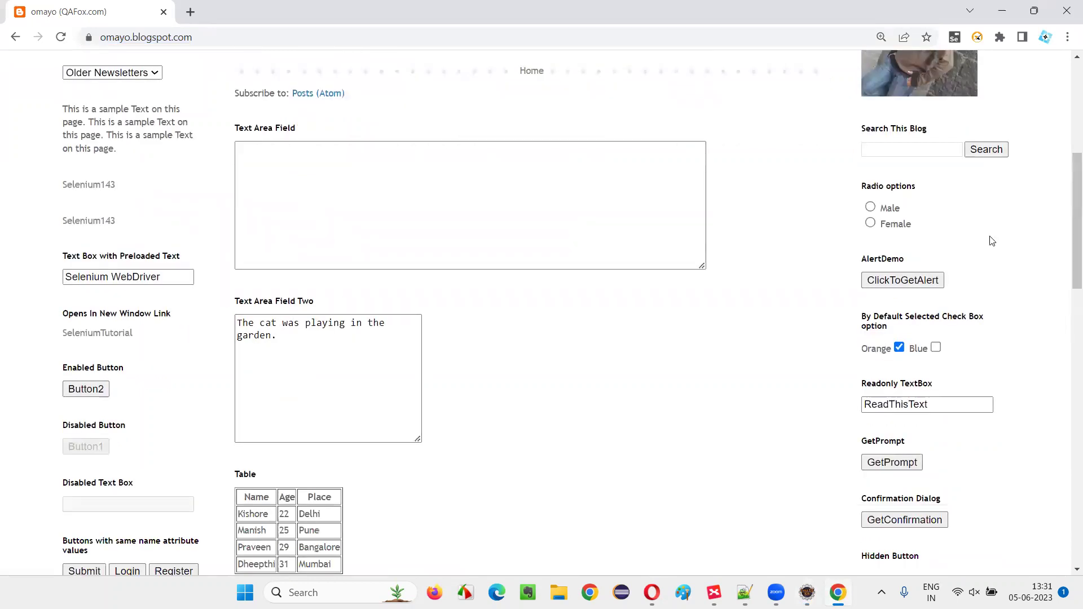
# - Inspect the ClickToGetAlert button in DevTools and copy its id value alert1
pyautogui.rightClick(927, 273)
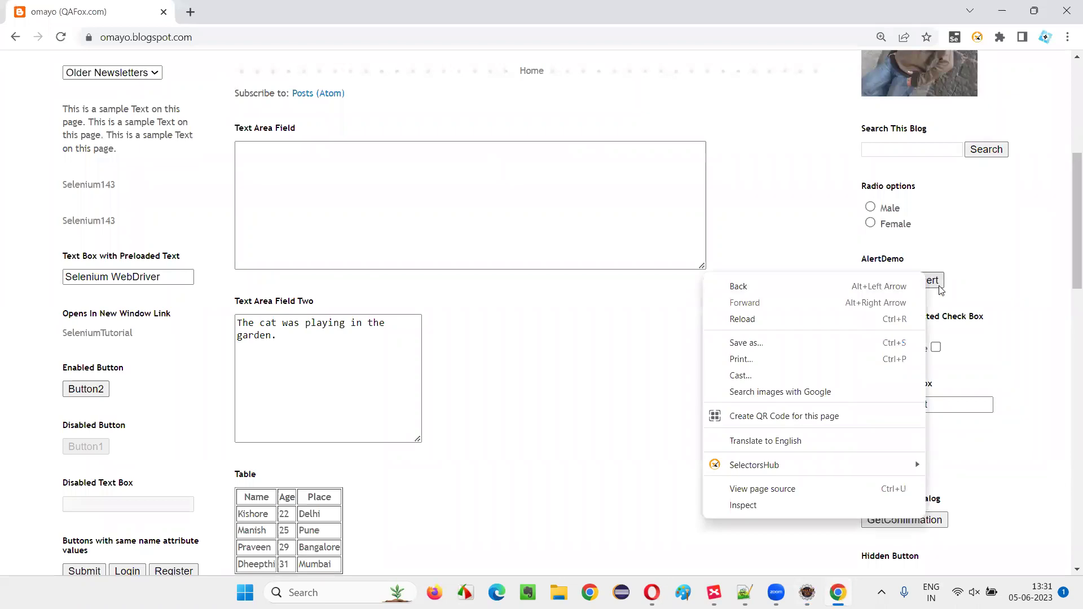
pyautogui.rightClick(939, 287)
pyautogui.click(775, 521)
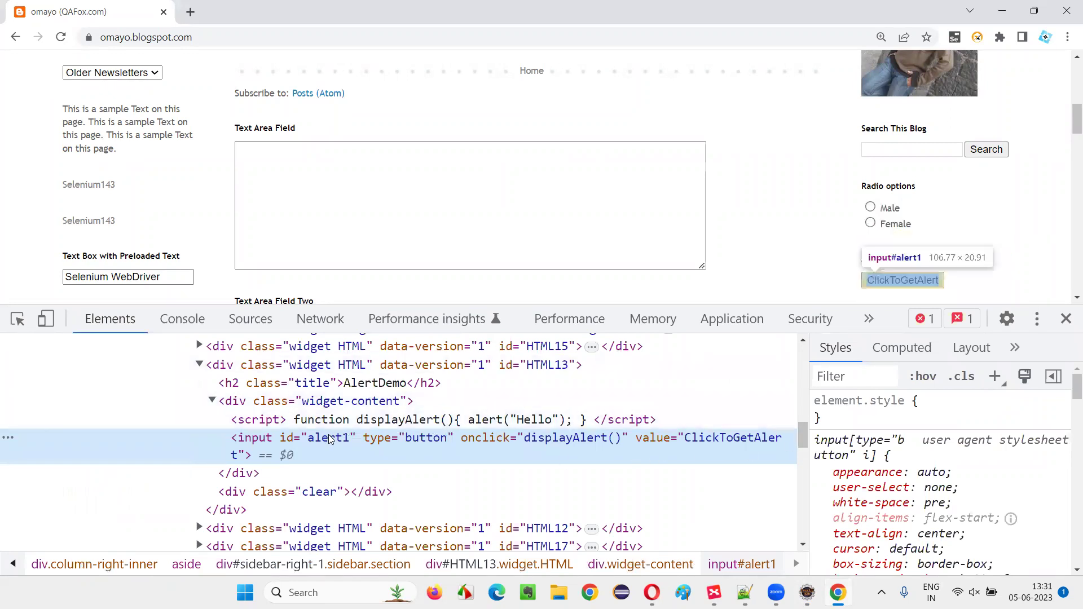
pyautogui.doubleClick(331, 438)
pyautogui.rightClick(330, 438)
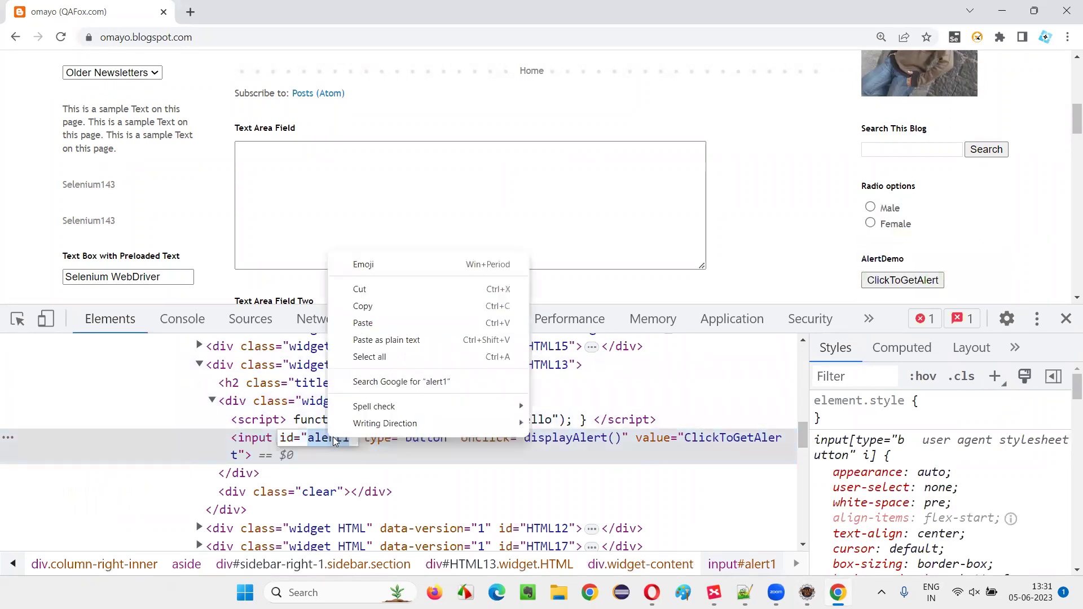
pyautogui.click(378, 309)
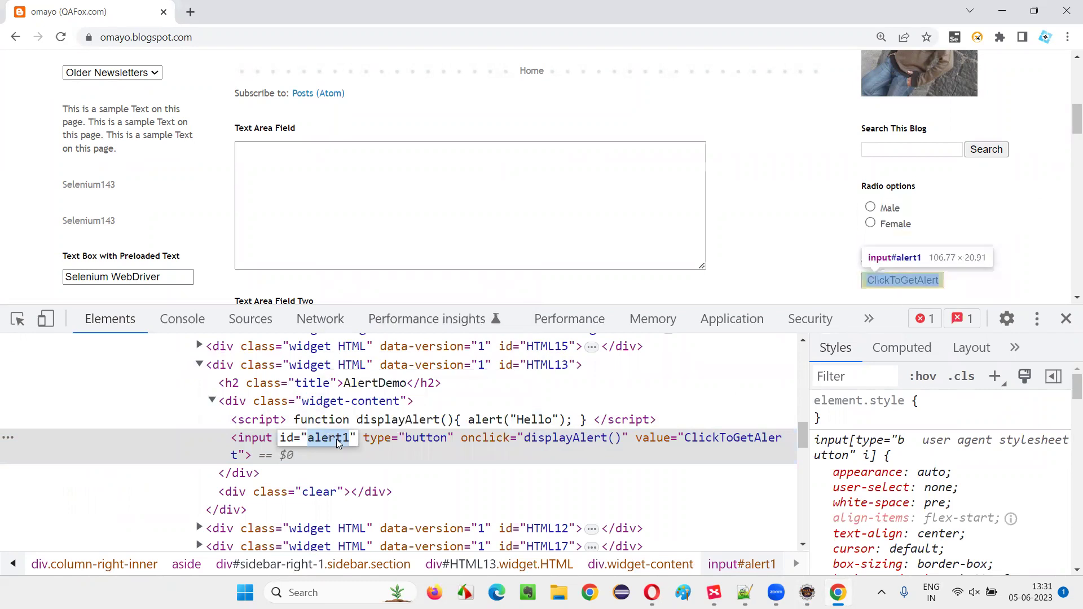
# - Write driver.findElement(By.id("alert1")).isDisplayed(); with the By import accepted
pyautogui.hotkey('alt', 'Tab')
pyautogui.write('dri')
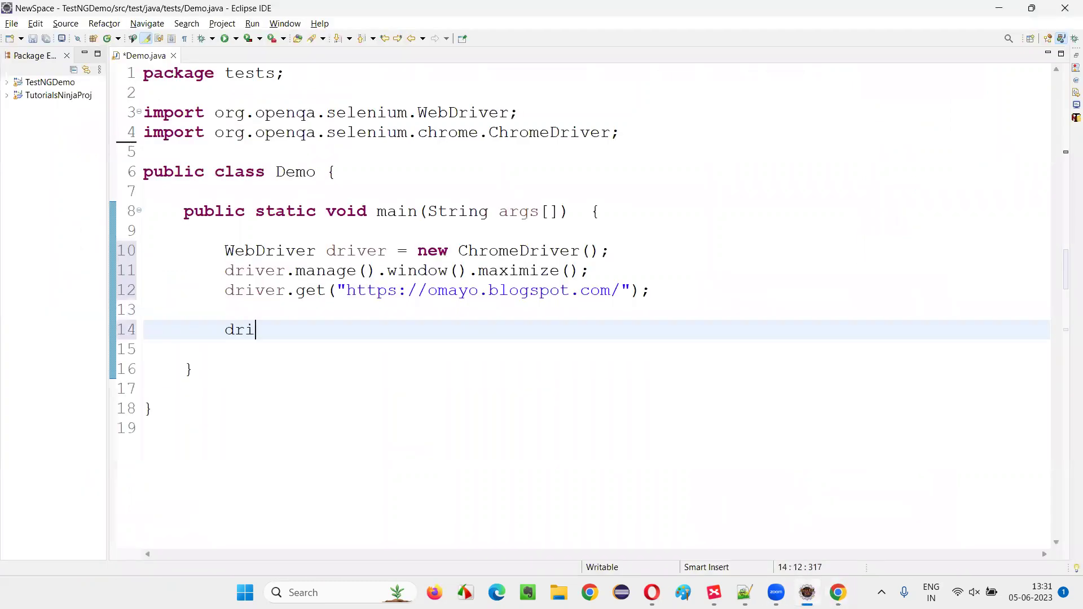
pyautogui.write('ver.find')
pyautogui.press('Escape')
pyautogui.write('Element(By')
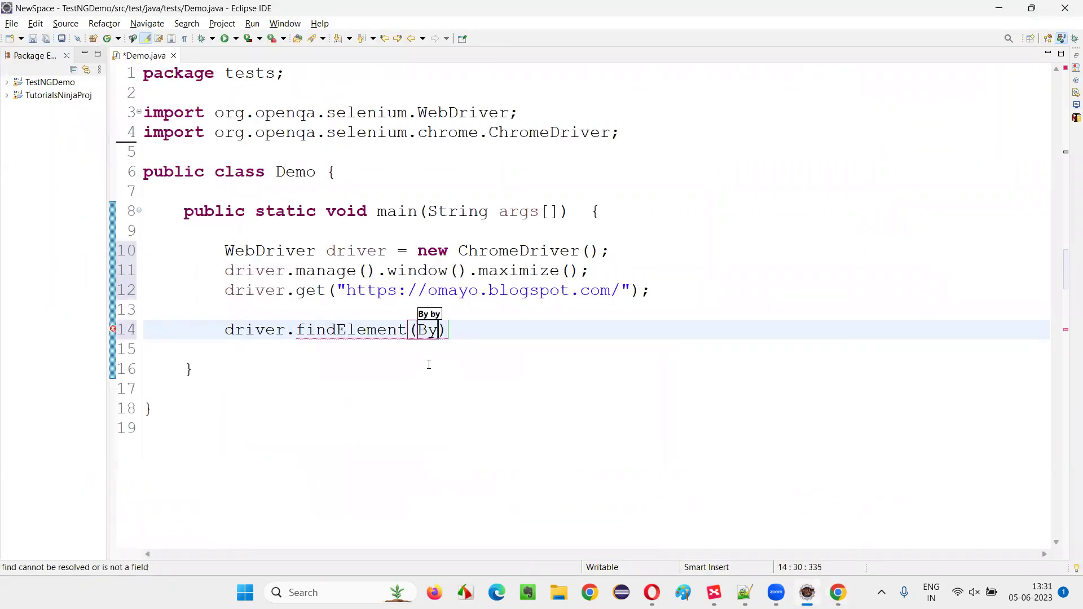
pyautogui.write('.id')
pyautogui.press('Return')
pyautogui.write('"')
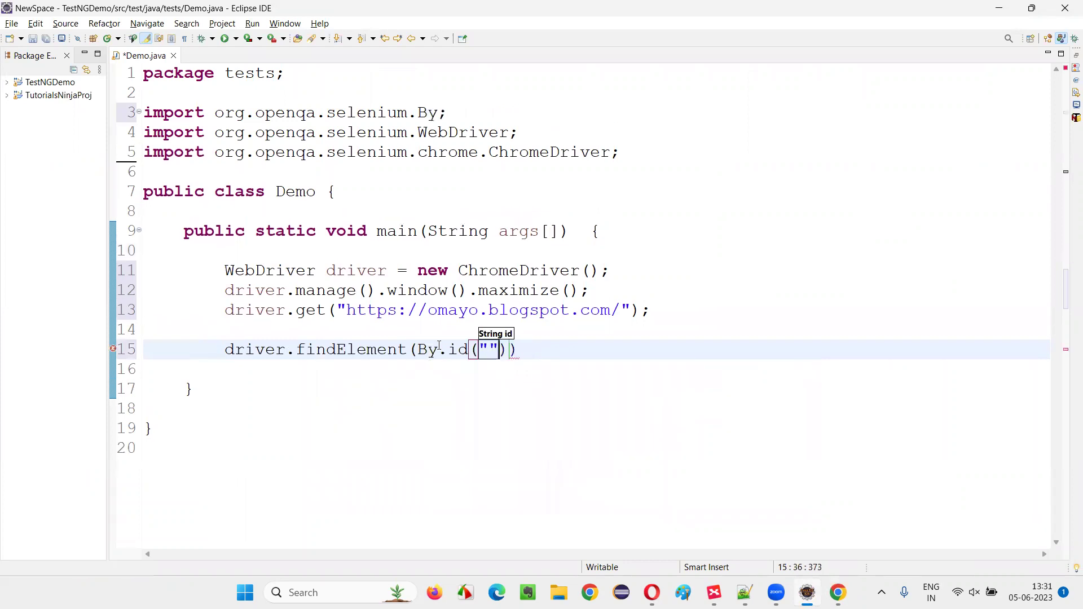
pyautogui.write(';')
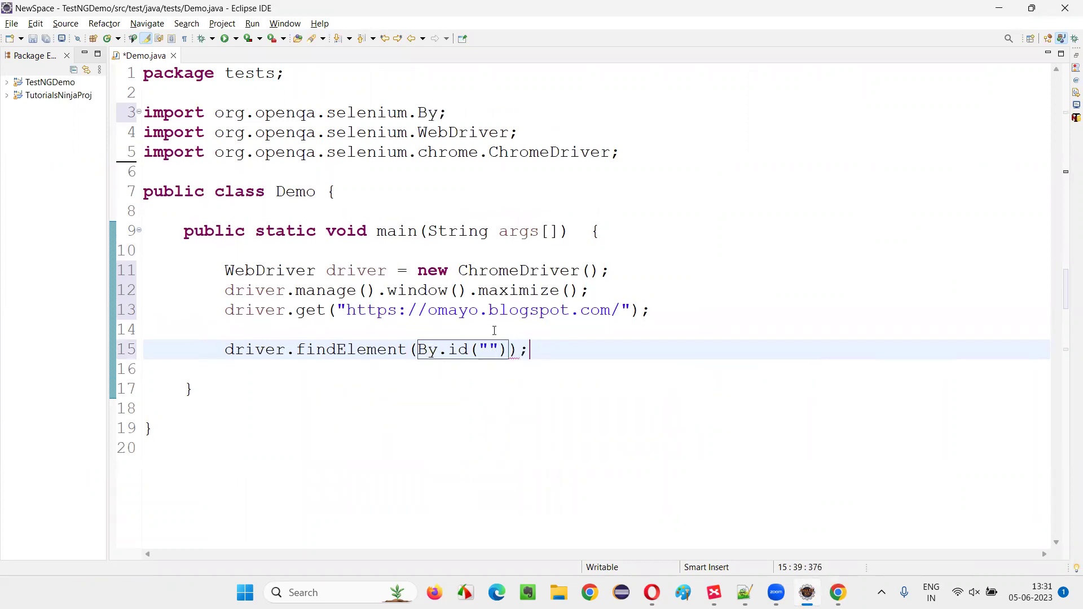
pyautogui.write('alert1')
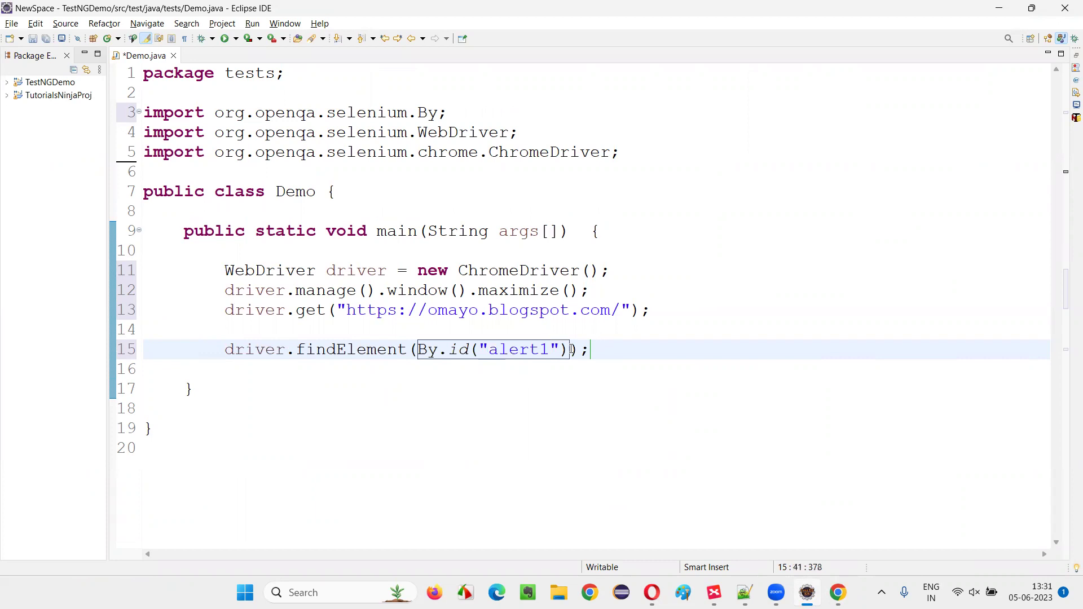
pyautogui.press('Right')
pyautogui.write('.is')
pyautogui.press('Return')
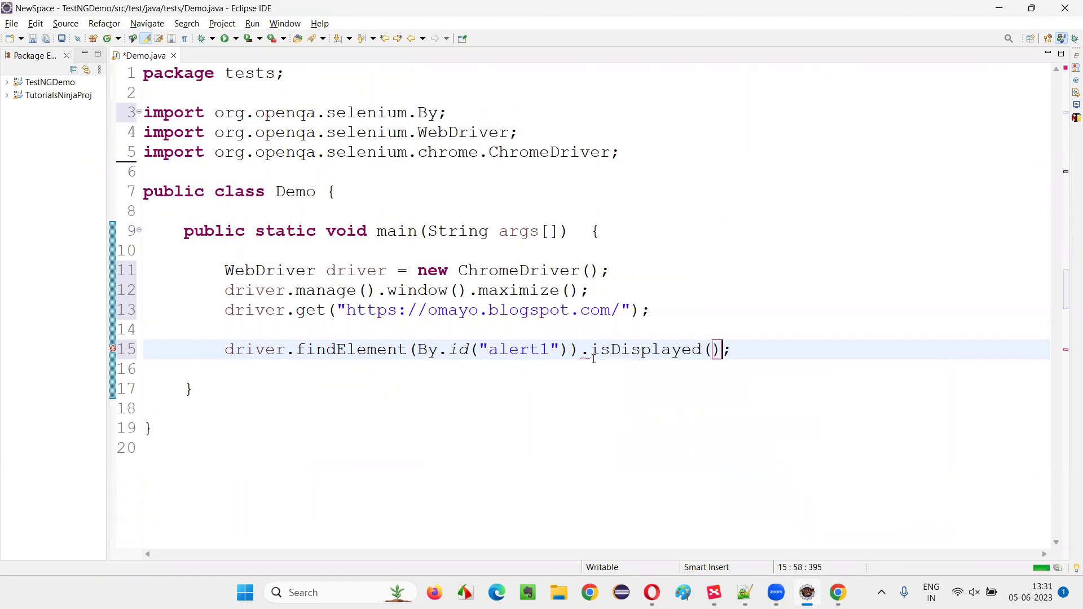
# - Highlight the element-locating part and the isDisplayed() call to point them out
pyautogui.moveTo(590, 349); pyautogui.dragTo(721, 350)
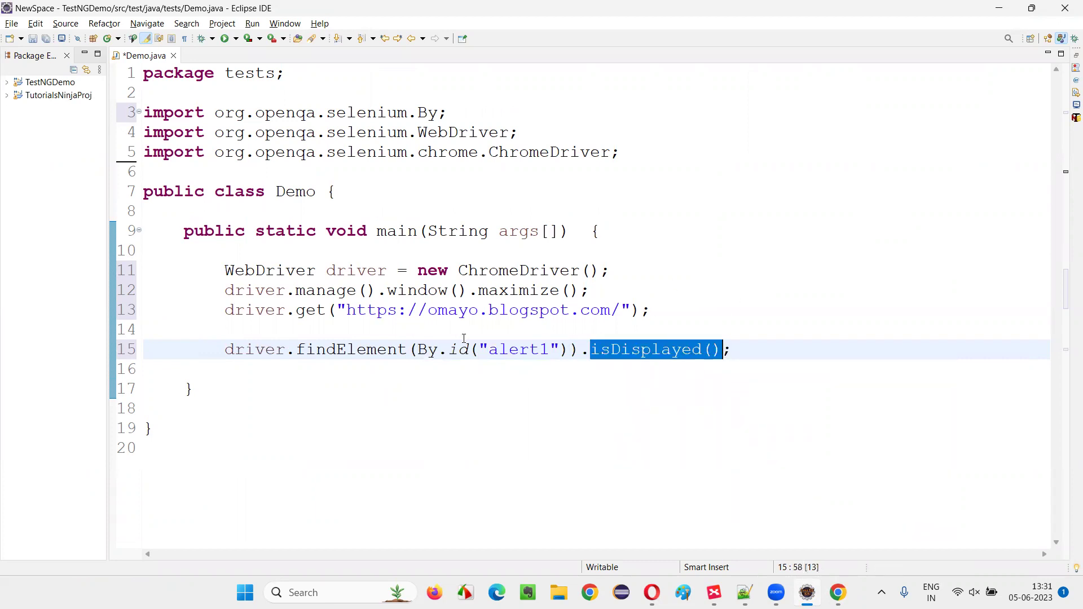
pyautogui.moveTo(225, 349); pyautogui.dragTo(581, 349)
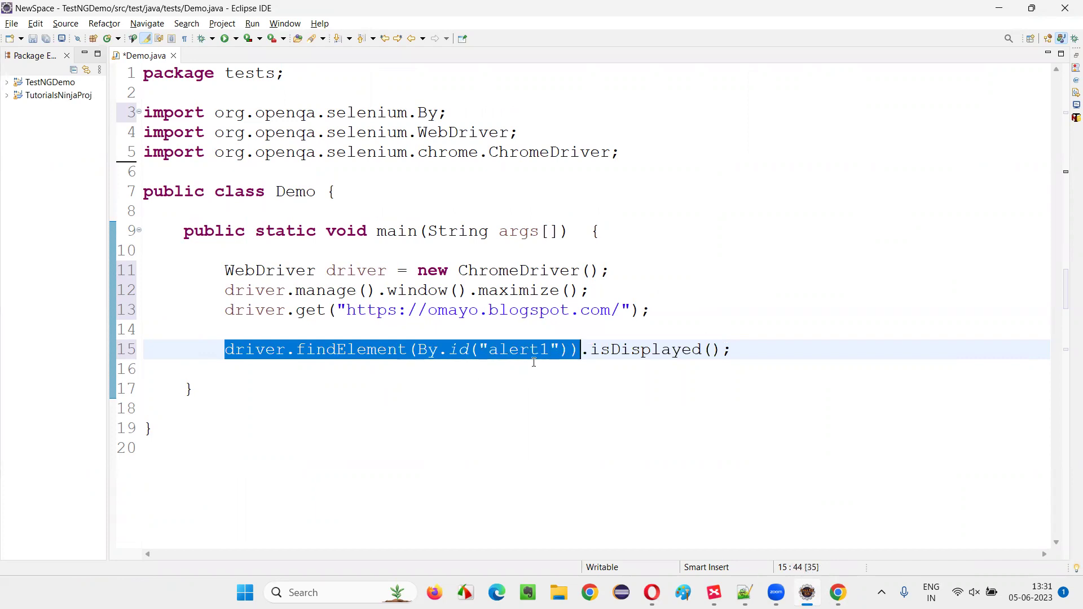
pyautogui.click(512, 420)
pyautogui.moveTo(590, 350); pyautogui.dragTo(731, 351)
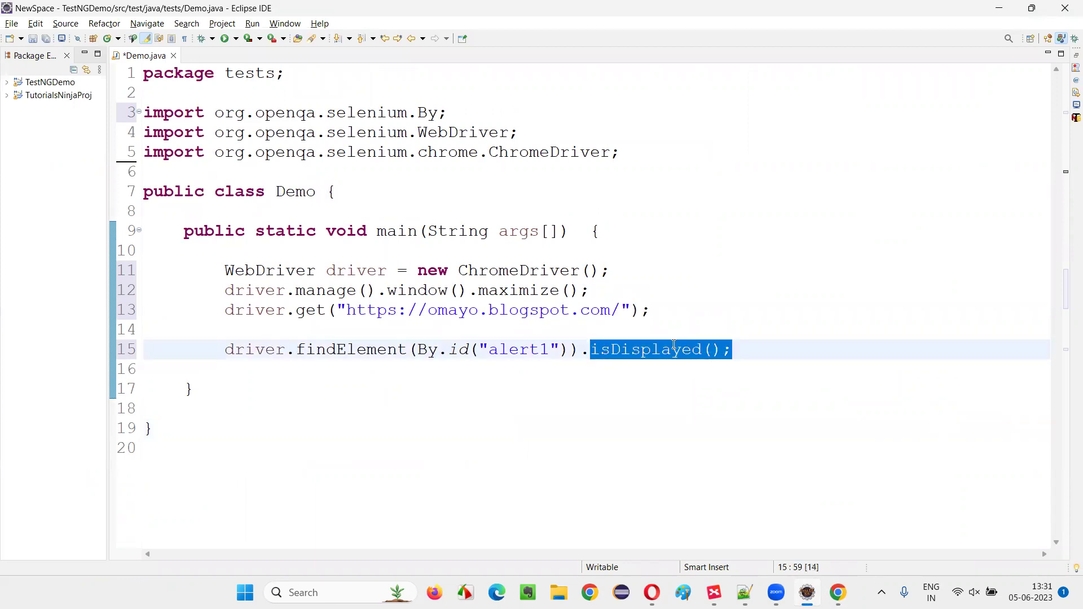
# - Store the isDisplayed() check in a variable declared as boolean result
pyautogui.click(225, 347)
pyautogui.write('String result ')
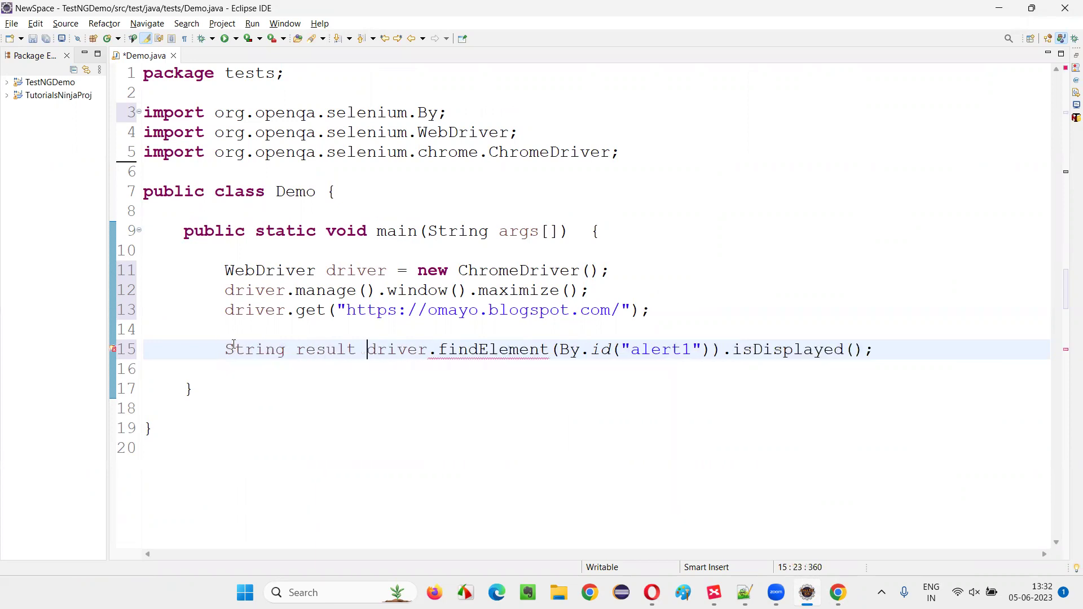
pyautogui.write('=')
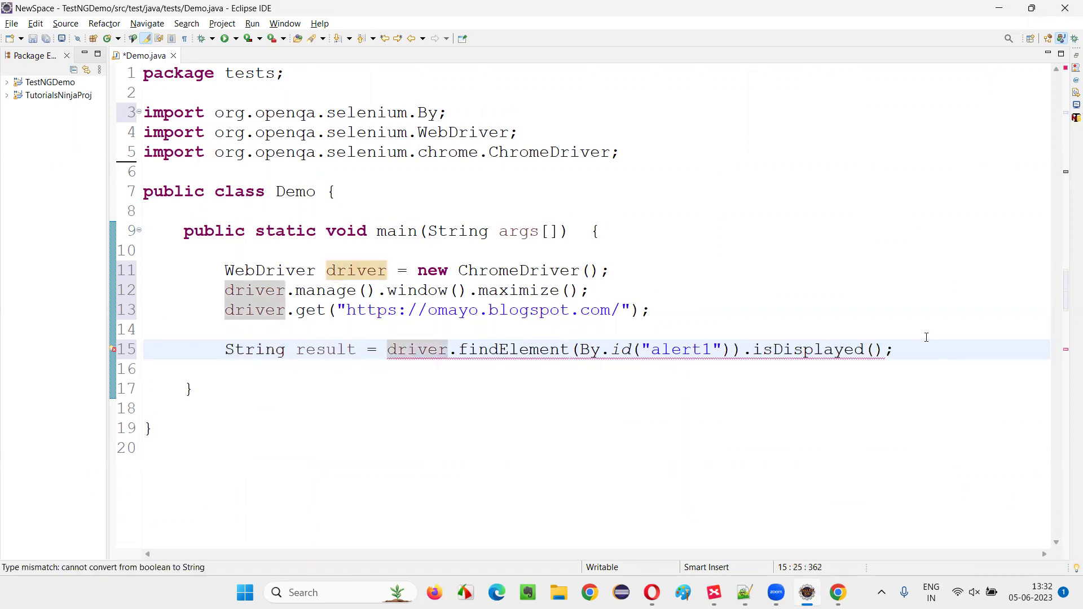
pyautogui.click(926, 337)
pyautogui.doubleClick(279, 350)
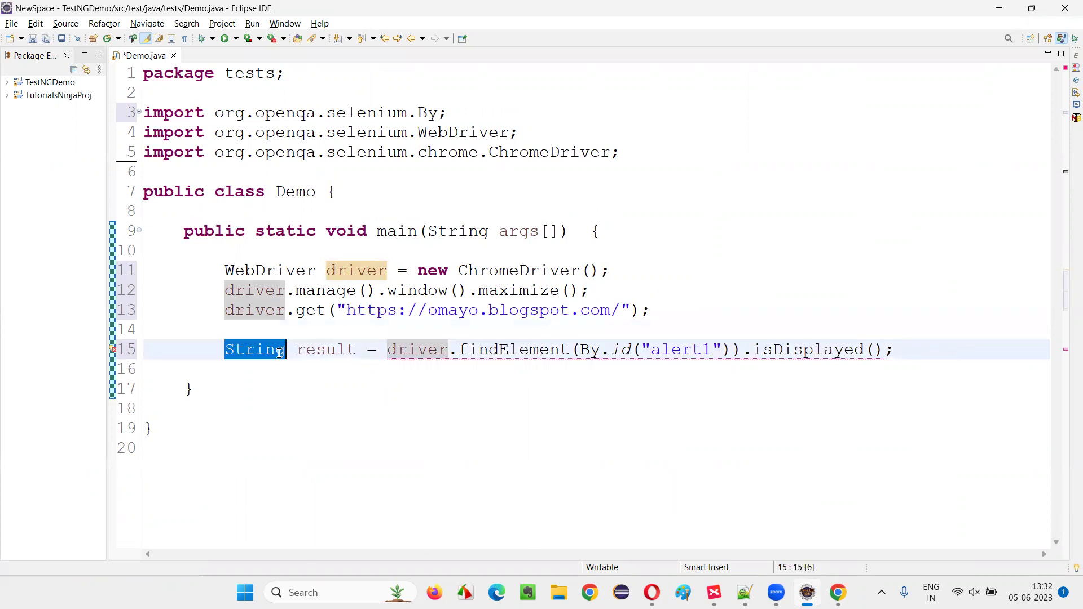
pyautogui.write('boolean')
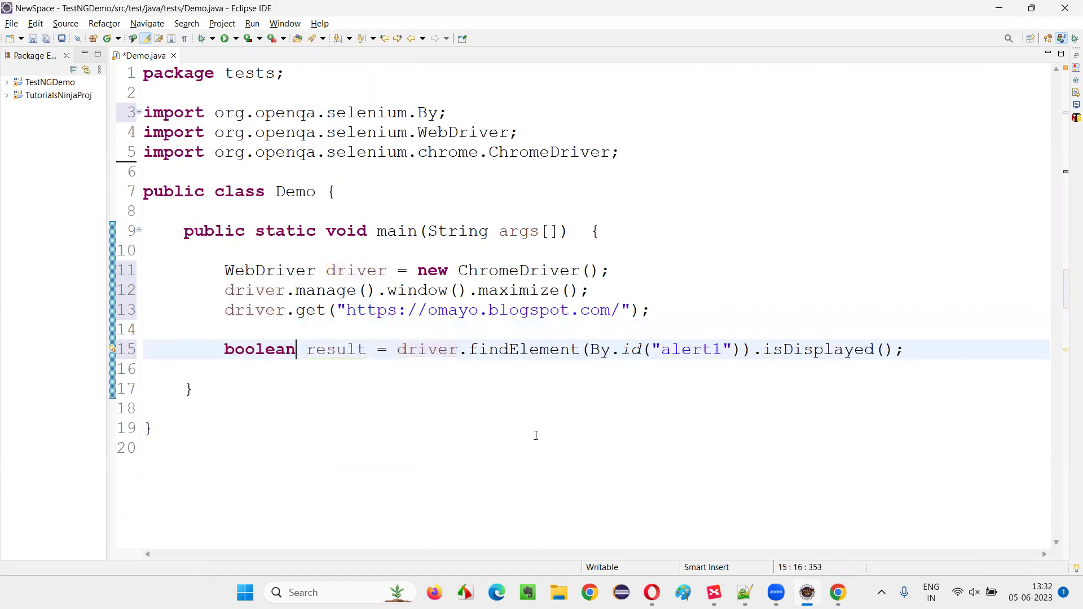
pyautogui.press('Down')
pyautogui.press('Down')
pyautogui.press('Down')
pyautogui.moveTo(762, 350)
pyautogui.mouseDown()
pyautogui.moveTo(911, 334)
pyautogui.moveTo(907, 349)
pyautogui.mouseUp()
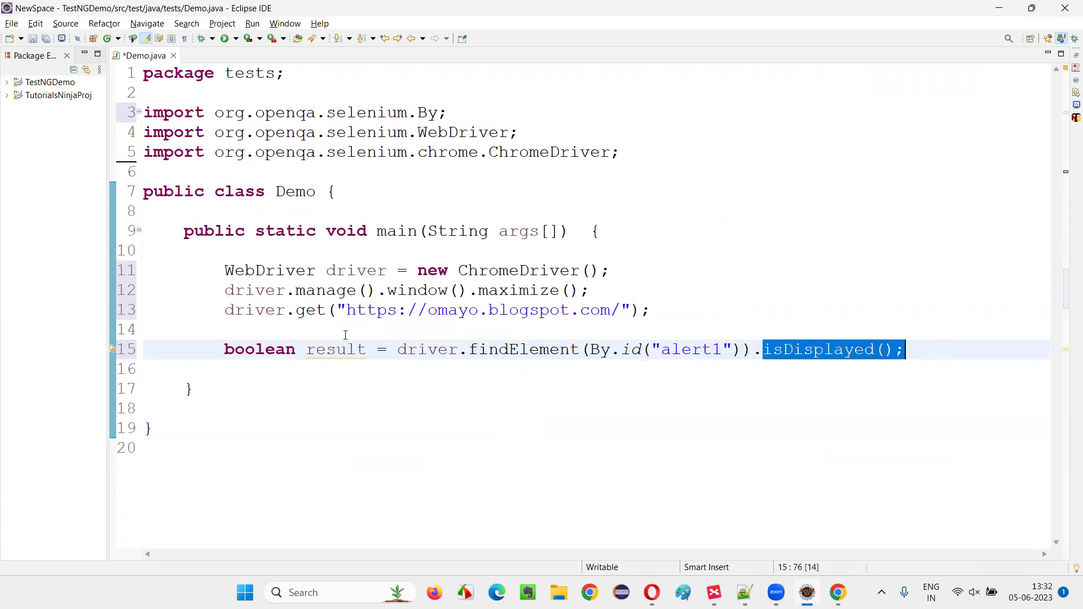
pyautogui.doubleClick(279, 349)
pyautogui.click(978, 351)
# - Add System.out.println(result); below via the sysout shortcut
pyautogui.press('Return')
pyautogui.press('Return')
pyautogui.write('S')
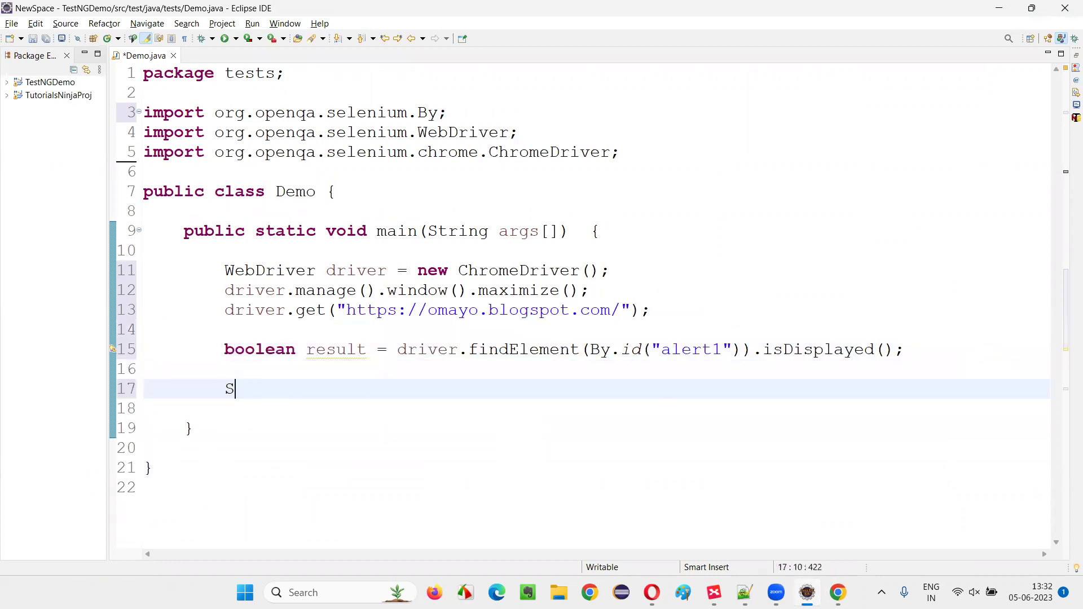
pyautogui.write('ysout')
pyautogui.hotkey('ctrl', 'space')
pyautogui.write('resu')
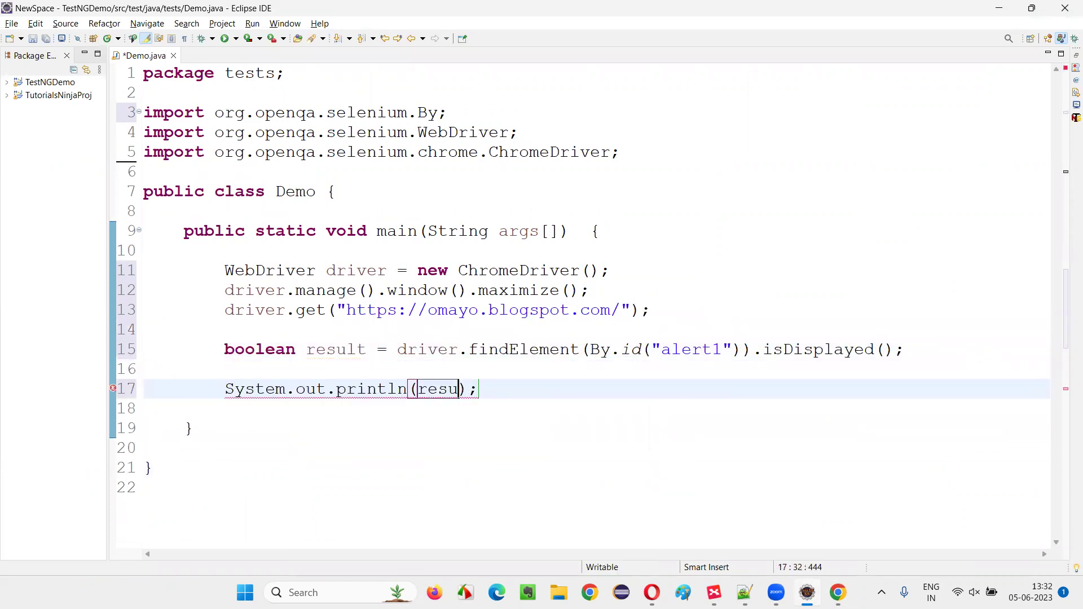
pyautogui.write('lt')
pyautogui.press('End')
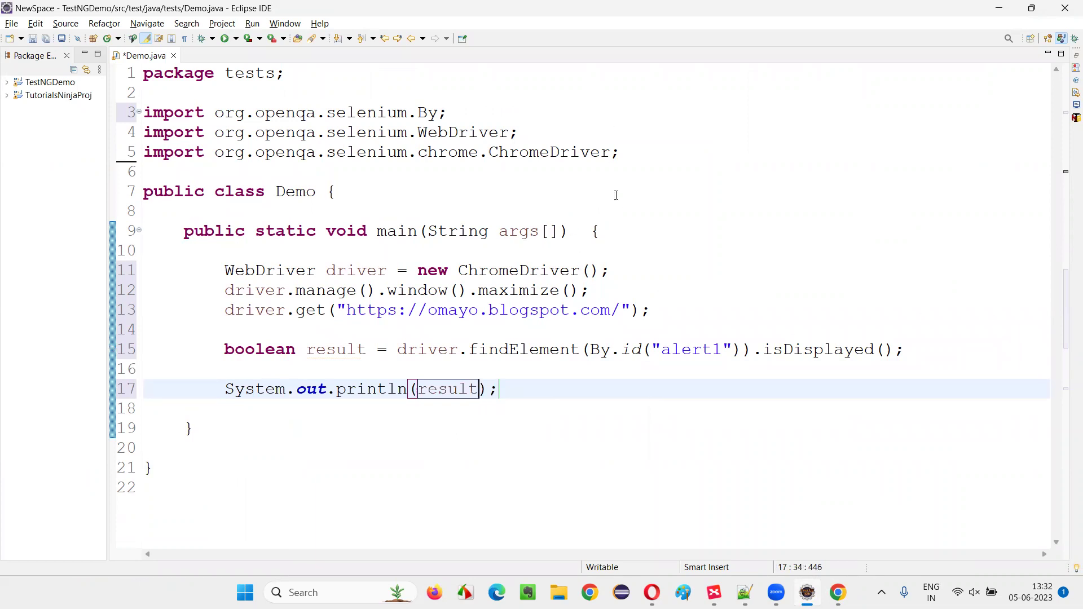
# - Run Demo as a Java Application and highlight the printed true in the Console
pyautogui.rightClick(628, 207)
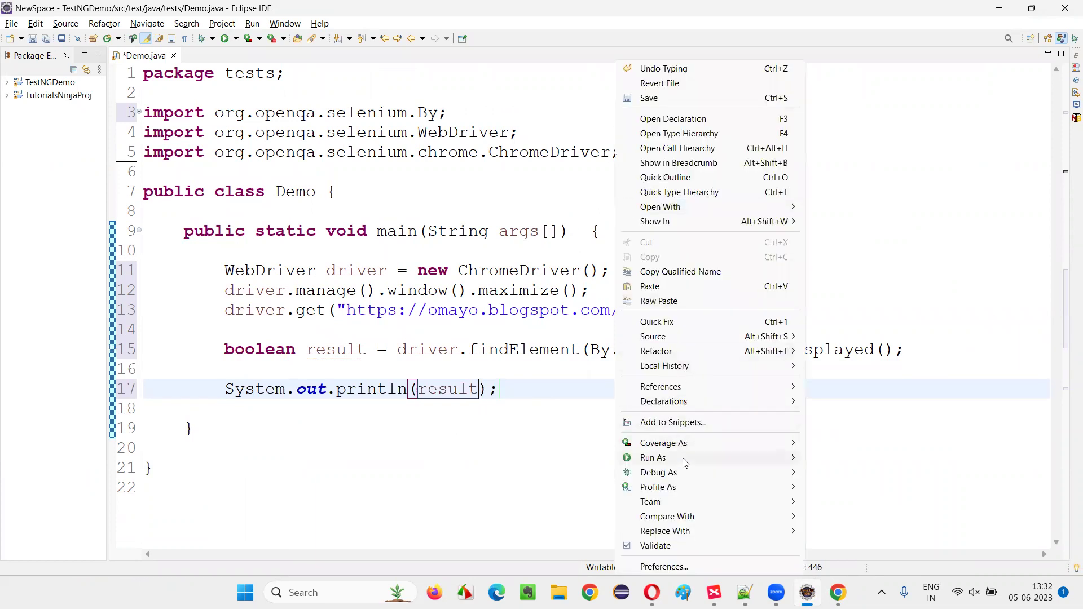
pyautogui.click(878, 458)
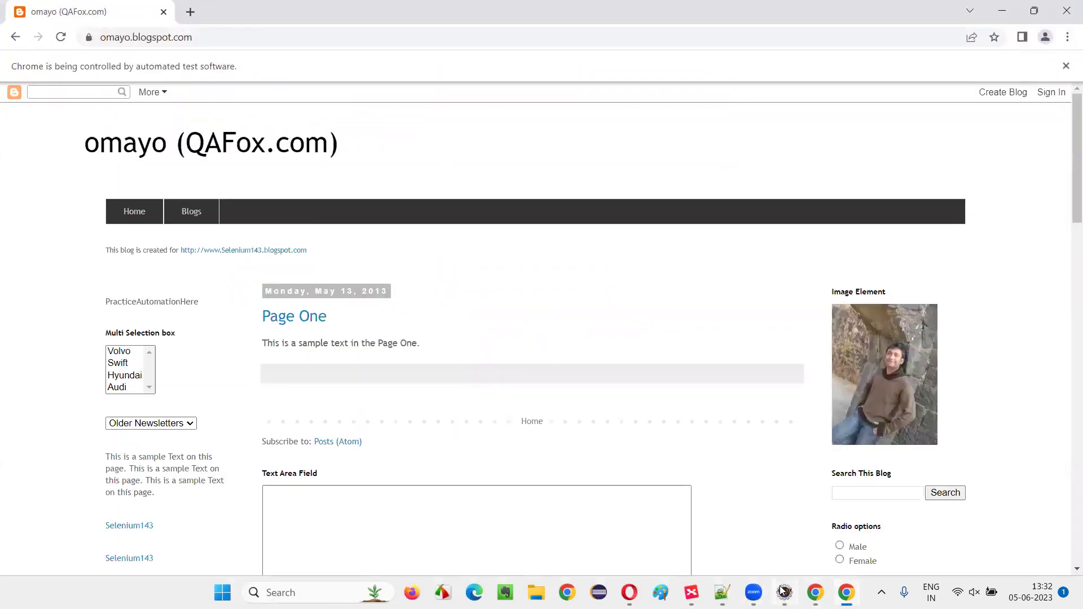
pyautogui.click(785, 593)
pyautogui.moveTo(517, 265); pyautogui.dragTo(439, 258)
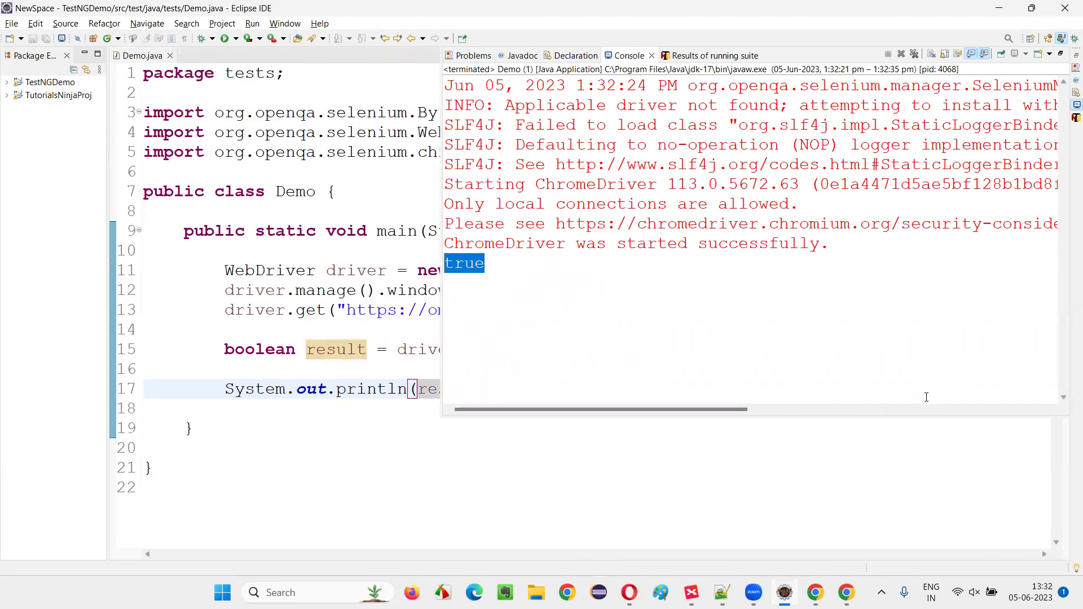
pyautogui.click(497, 485)
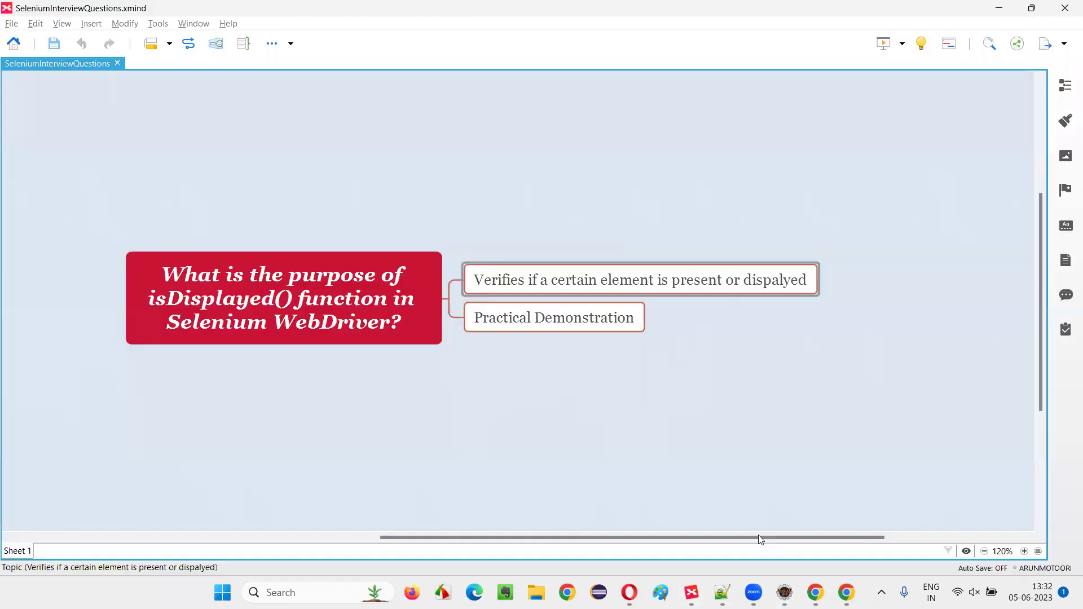
pyautogui.click(691, 593)
pyautogui.click(391, 305)
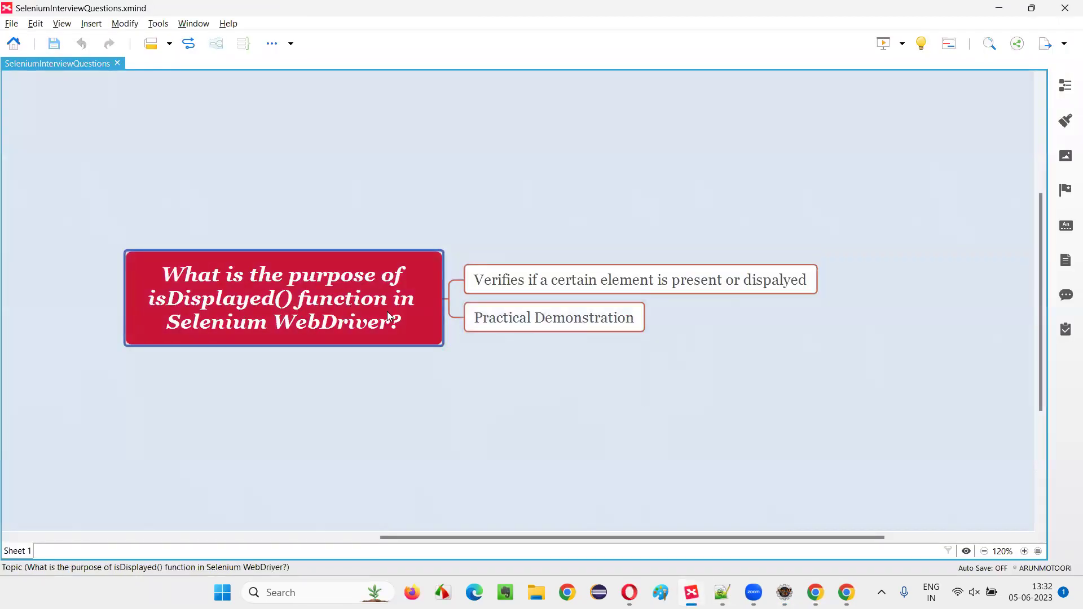
pyautogui.click(608, 288)
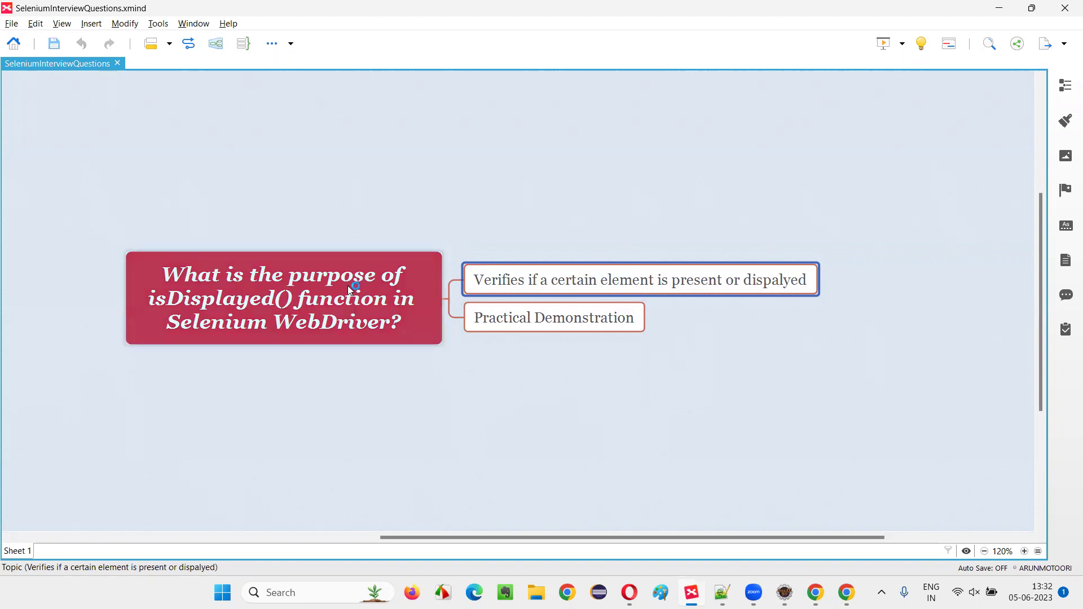
pyautogui.click(212, 296)
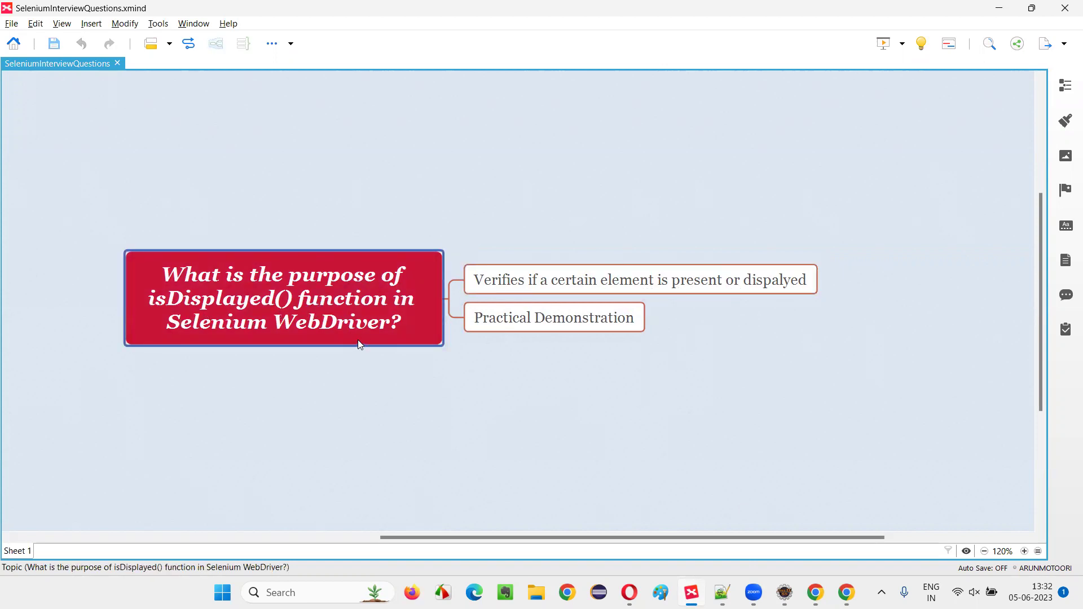
pyautogui.click(551, 377)
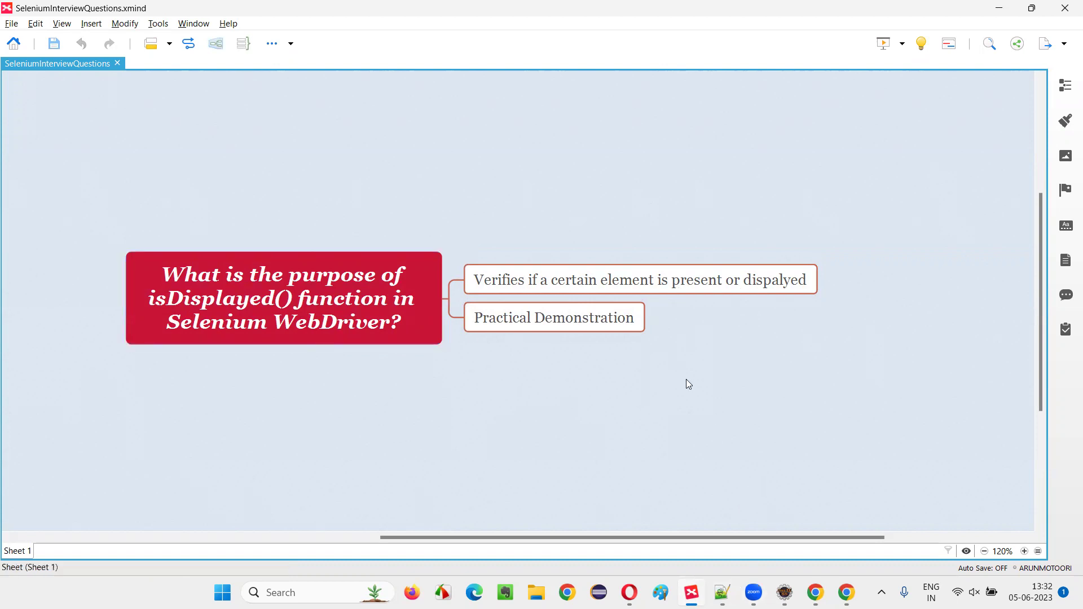